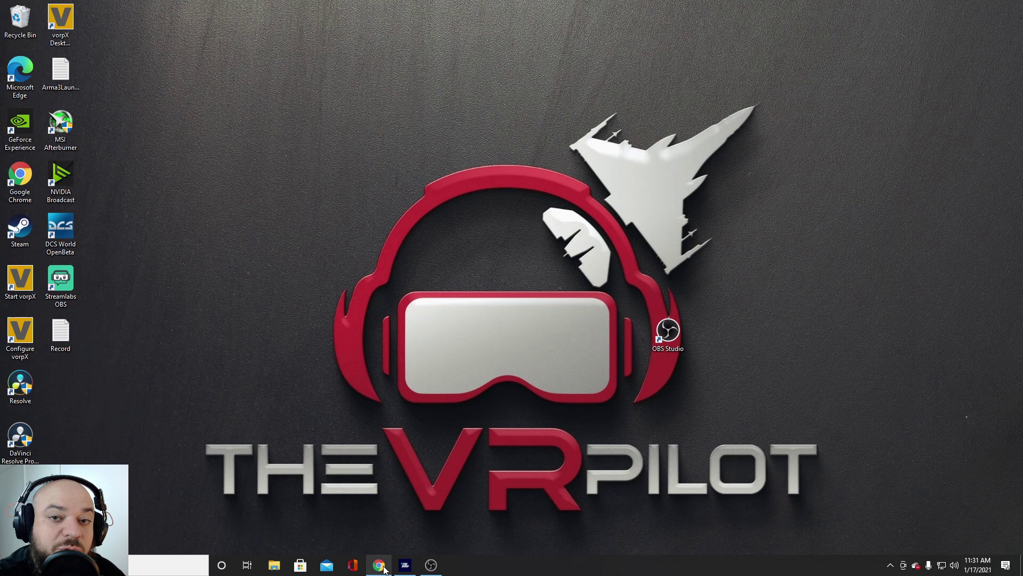
Download the OBS Studio Windows installer from obsproject.com in Chrome, then minimize Chrome.
{"action": "left_click", "coordinate": [379, 565]}
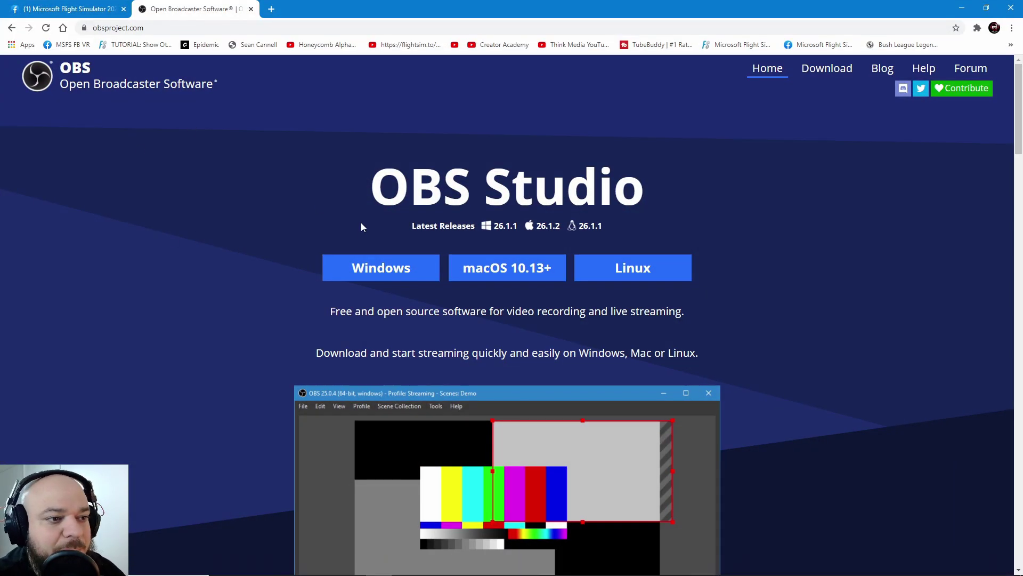
{"action": "left_click", "coordinate": [388, 270]}
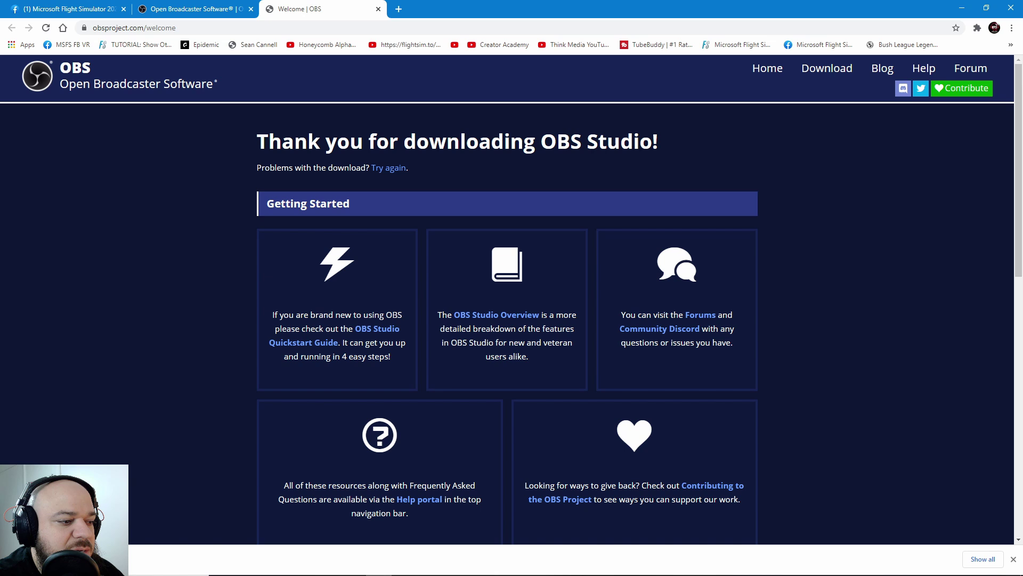
{"action": "left_click", "coordinate": [962, 8]}
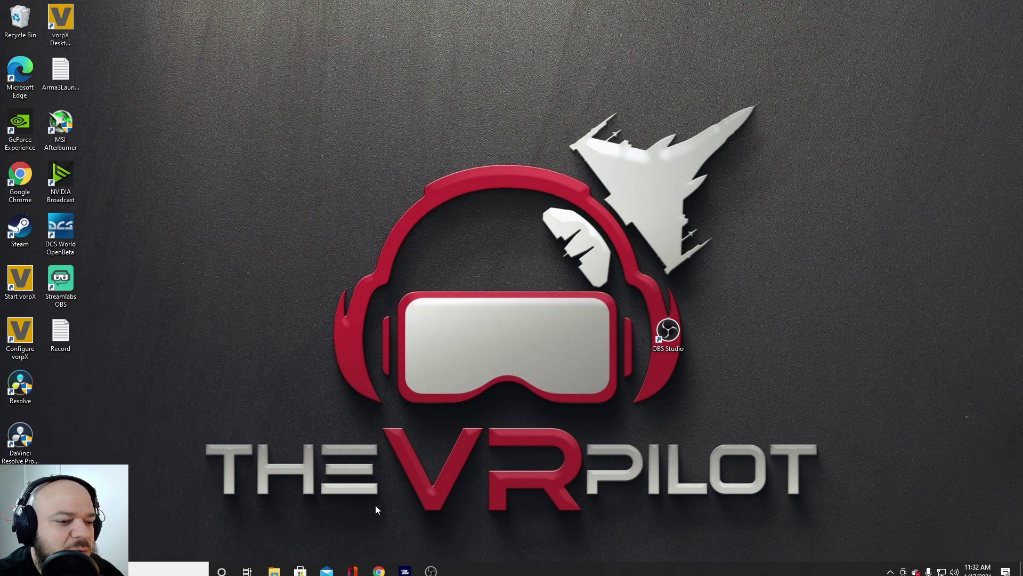
Restore OBS Studio and show the Hotkeys settings: Start Recording on /, Stop Recording on Num -.
{"action": "left_click", "coordinate": [443, 569]}
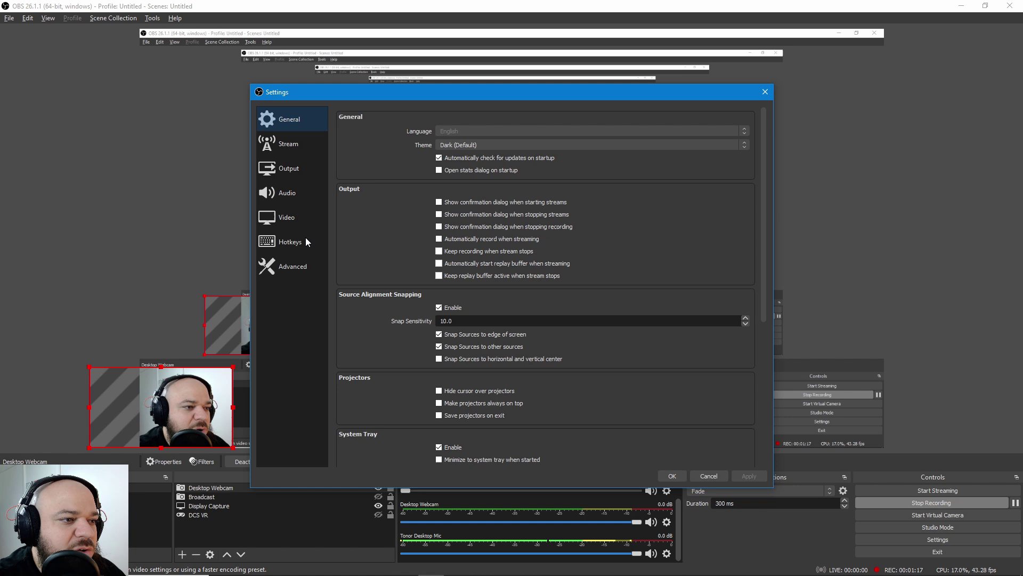
{"action": "left_click", "coordinate": [287, 247]}
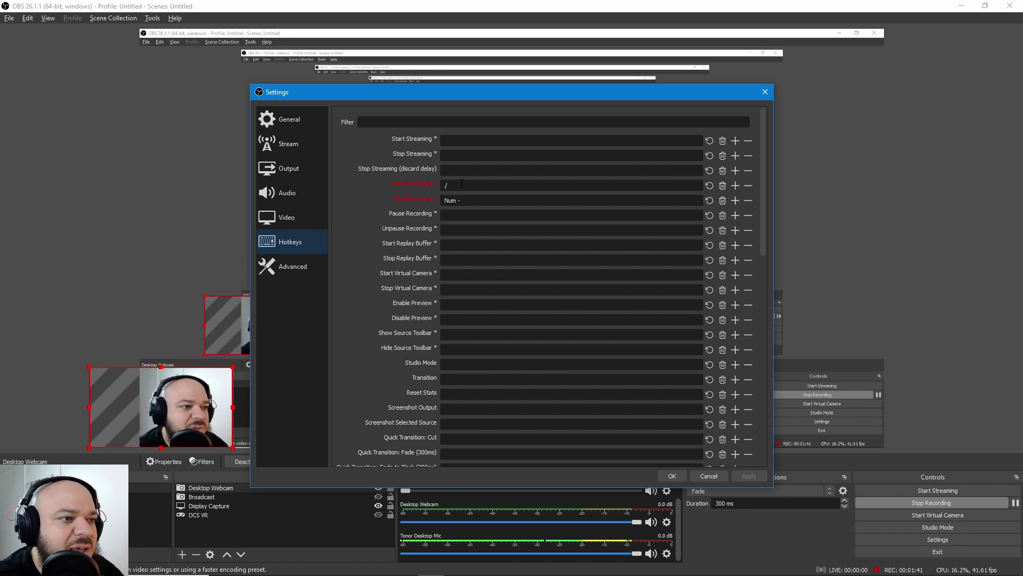
Review the 1920x1080 Video settings, then show Audio with the USB microphone on Mic/Auxiliary Audio 2.
{"action": "key", "text": "Up"}
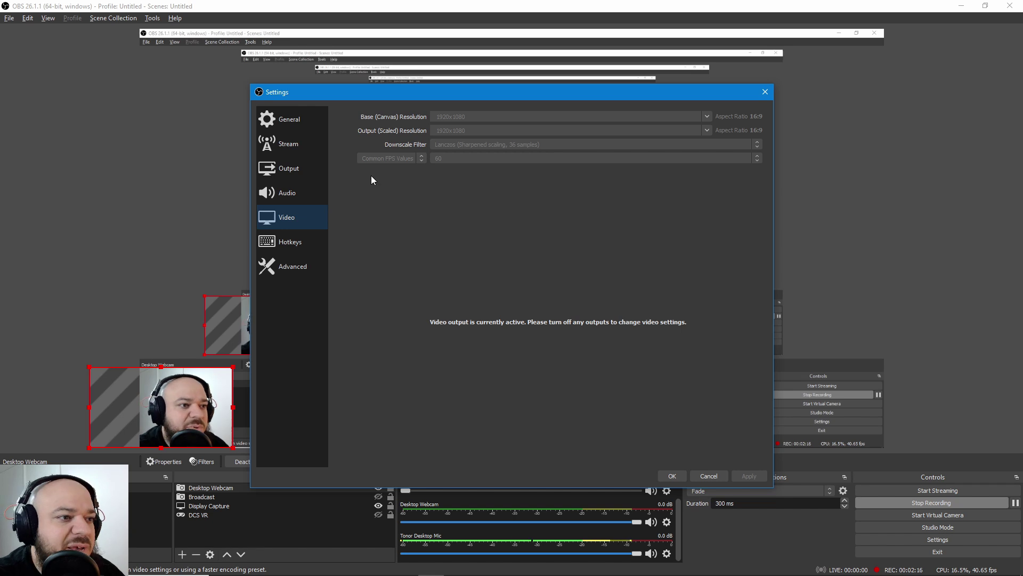
{"action": "left_click", "coordinate": [293, 186]}
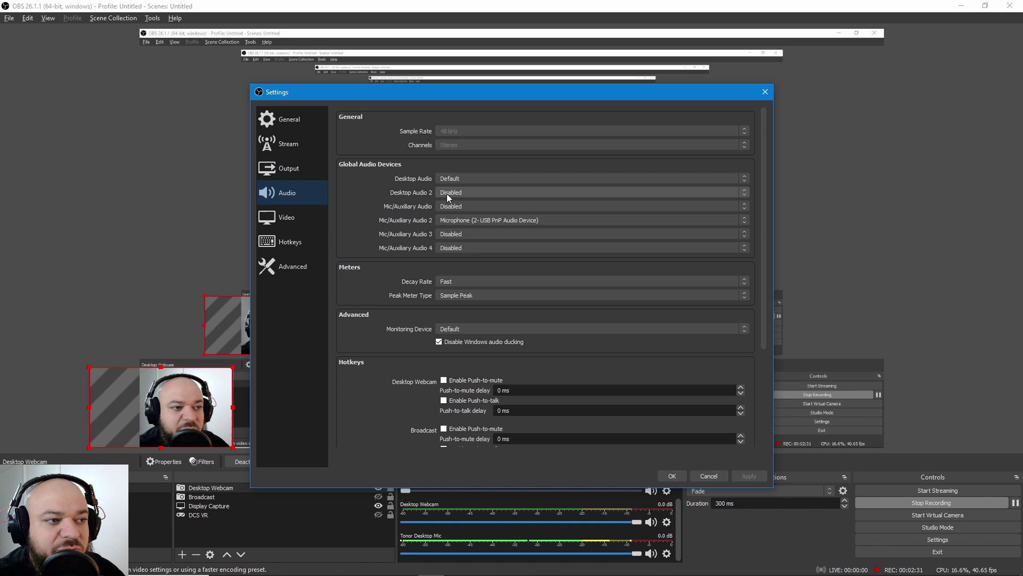
Show the Output page's streaming settings: NVENC H.264, CBR 12000 Kbps, keyframe interval 2.
{"action": "key", "text": "Up"}
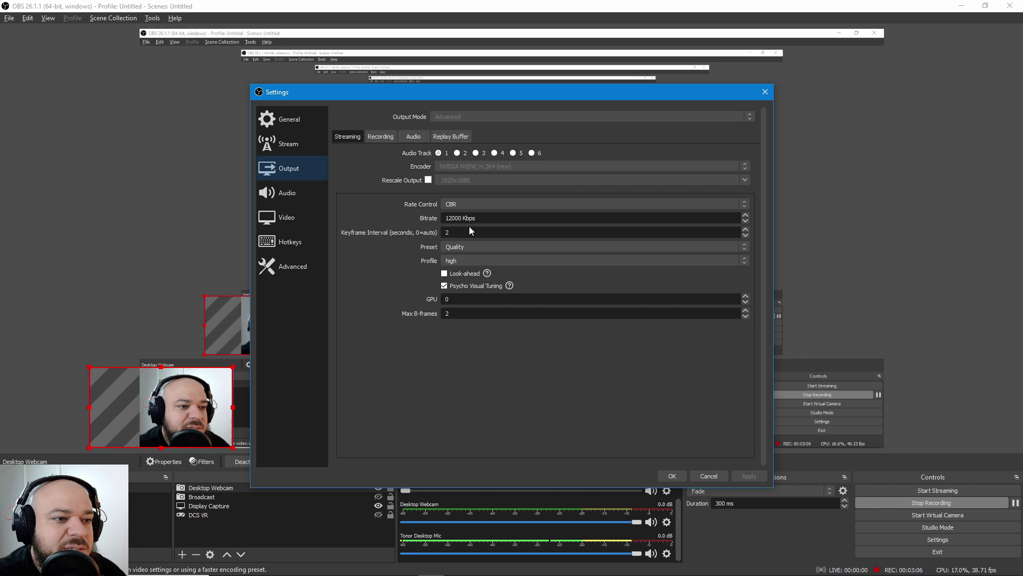
Review Recording output at CBR 30000 Kbps, keep the Quality encoder preset, and return to General.
{"action": "left_click", "coordinate": [382, 136]}
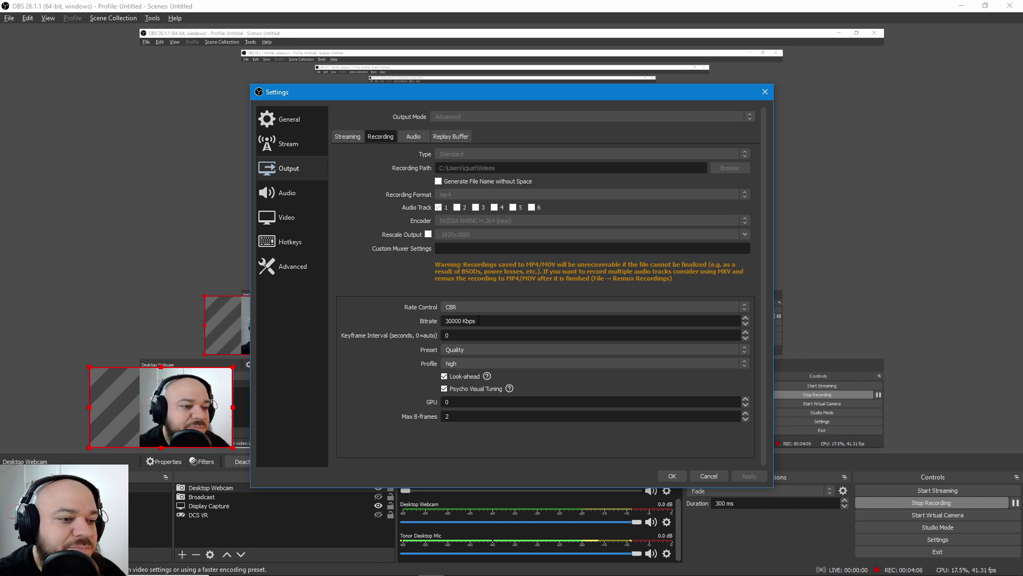
{"action": "left_click", "coordinate": [454, 350]}
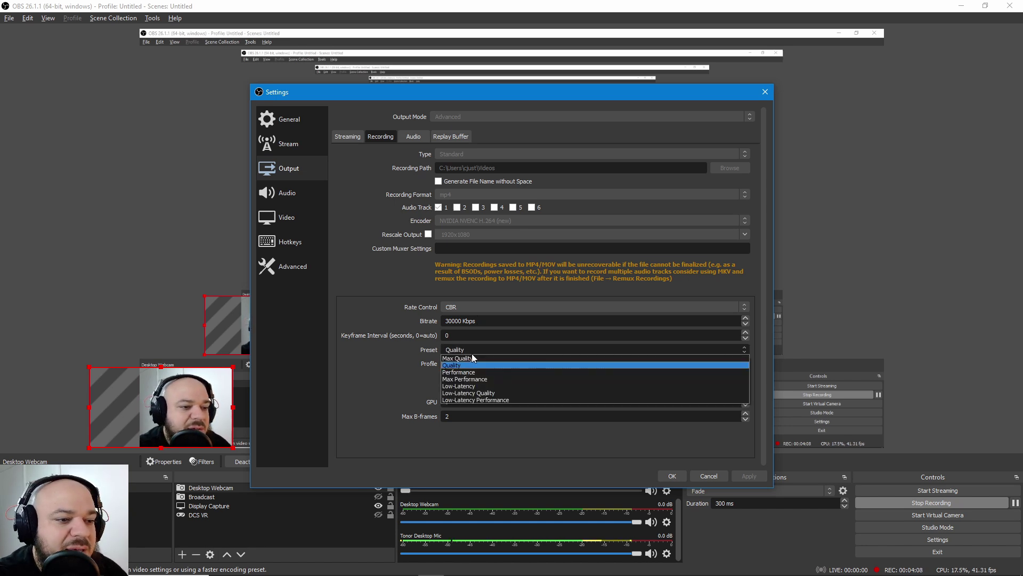
{"action": "left_click", "coordinate": [468, 365]}
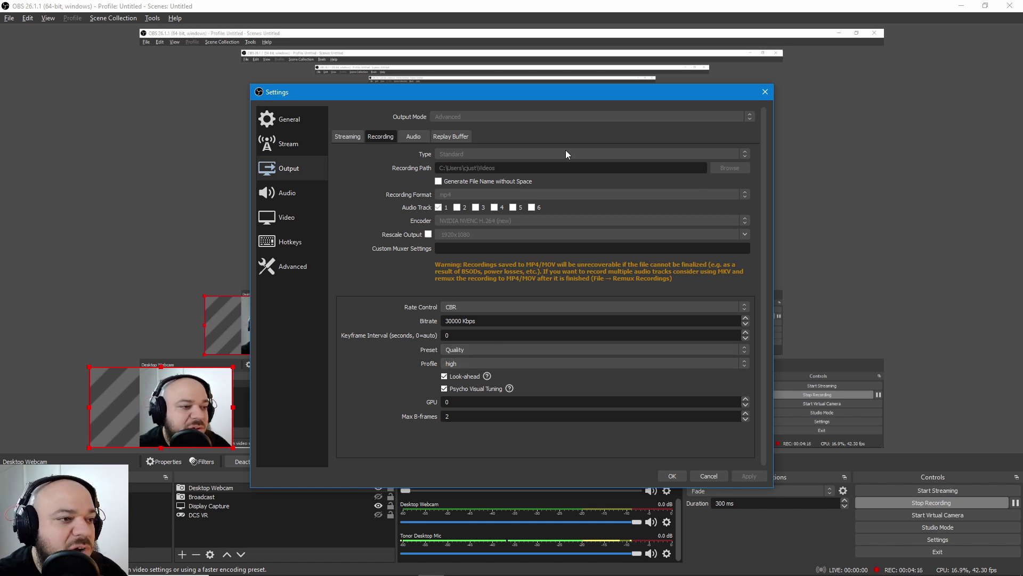
{"action": "left_click", "coordinate": [314, 121]}
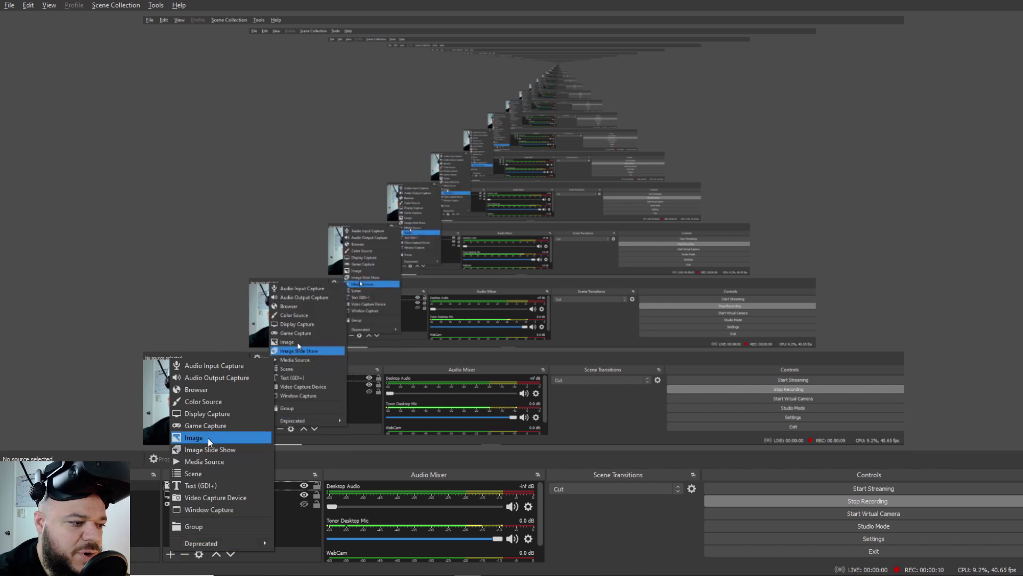
Add a Game Capture source named MSFS in Capture specific window mode, with its window list opened.
{"action": "left_click", "coordinate": [210, 427]}
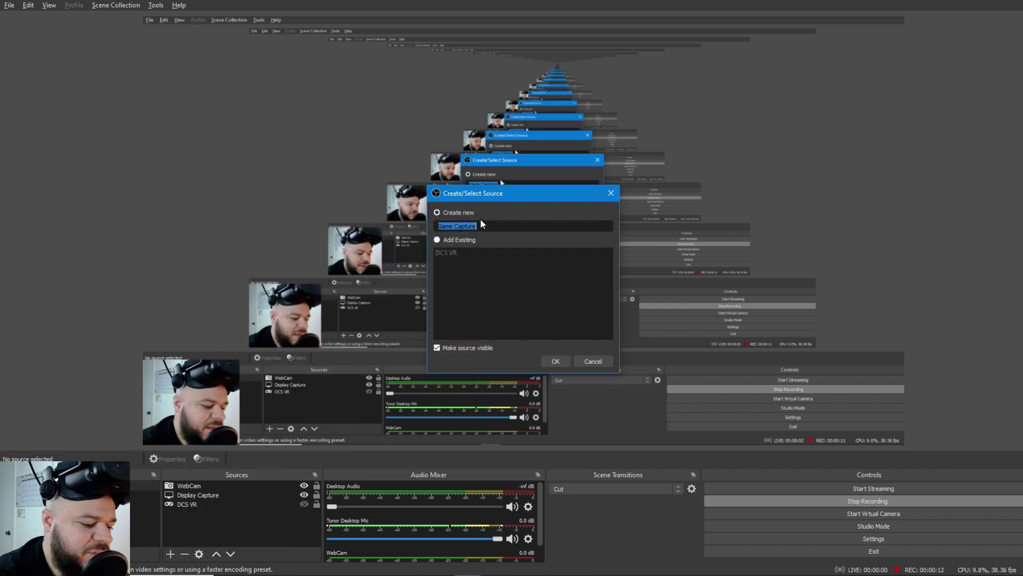
{"action": "type", "text": "MSFS"}
{"action": "key", "text": "Return"}
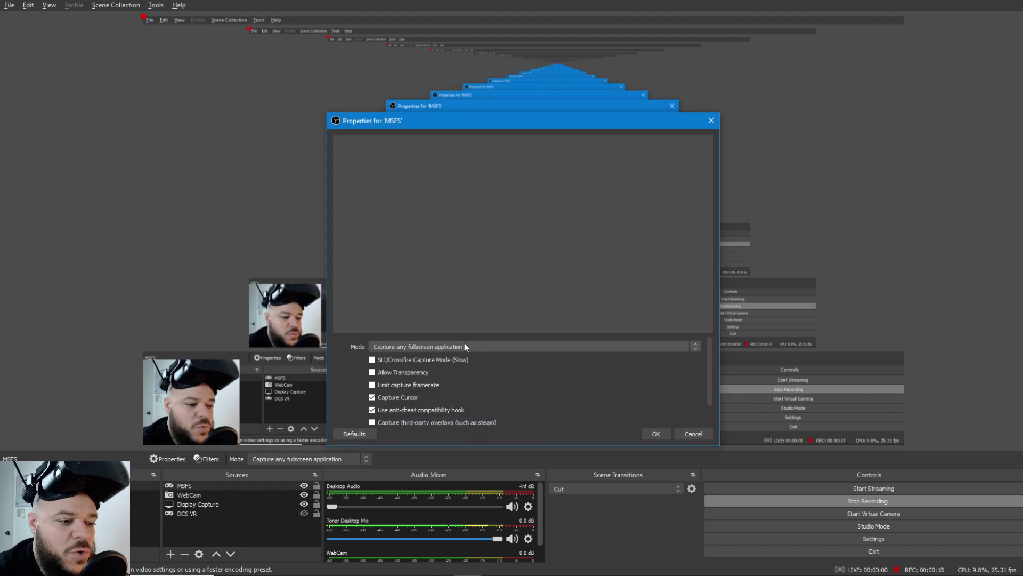
{"action": "left_click", "coordinate": [465, 346]}
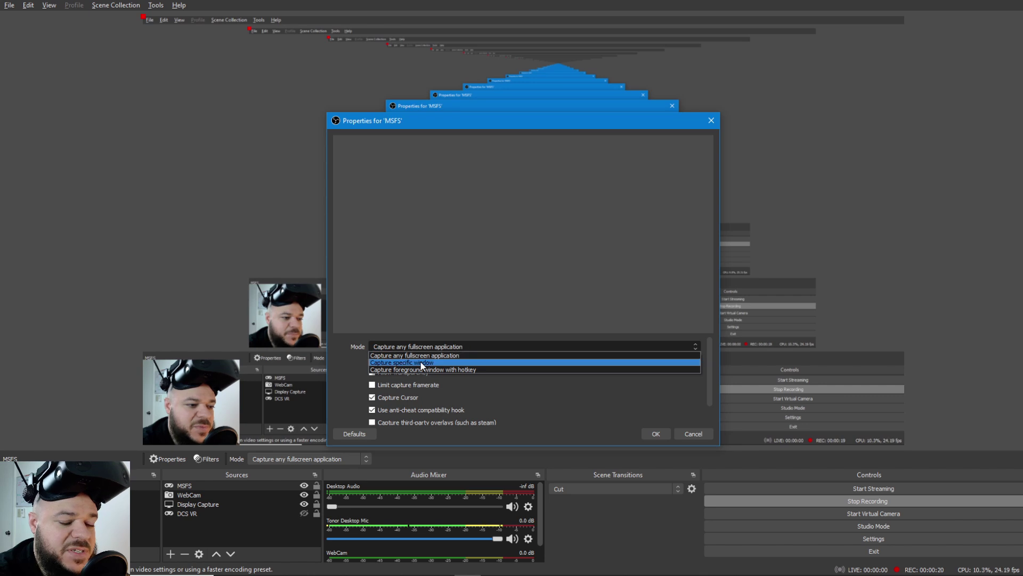
{"action": "left_click", "coordinate": [422, 363]}
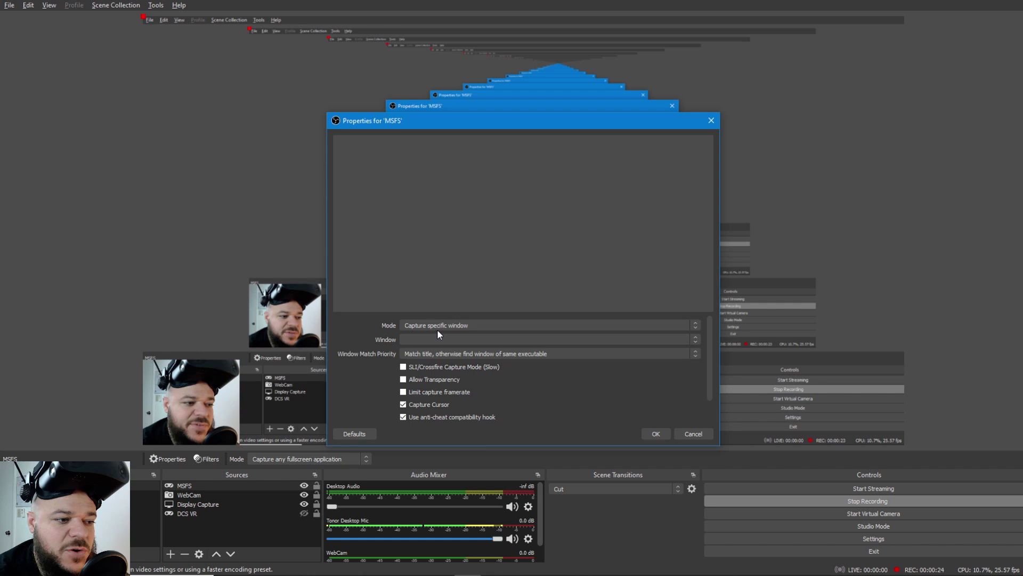
{"action": "left_click", "coordinate": [426, 339]}
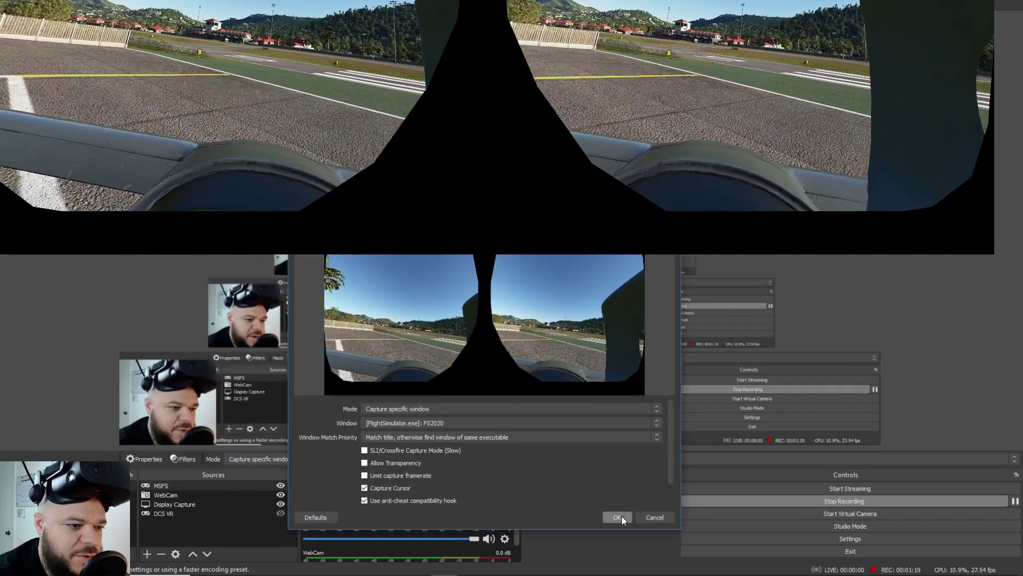
Confirm the MSFS capture properties and move WebCam above MSFS in the Sources list.
{"action": "left_click", "coordinate": [622, 516]}
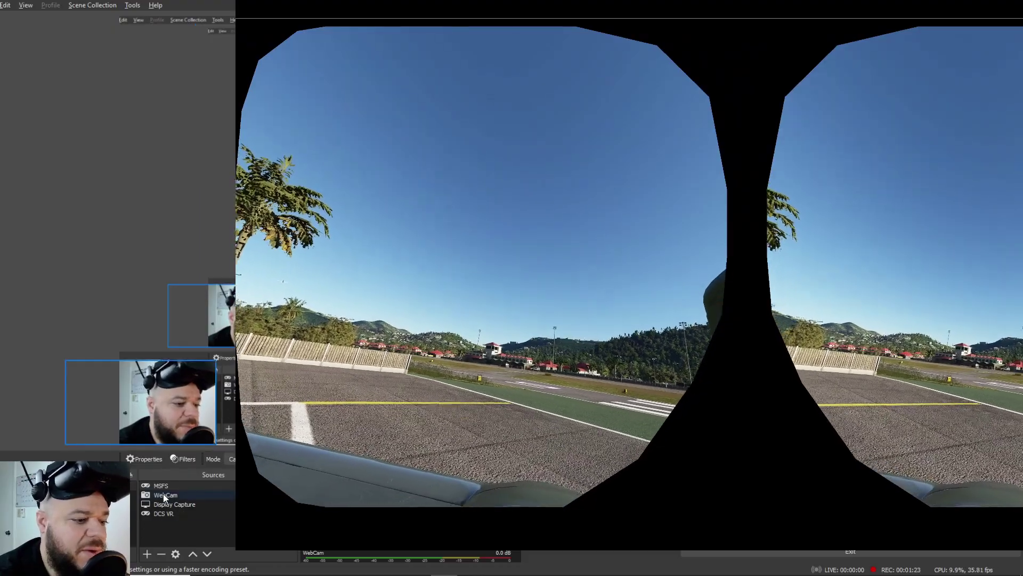
{"action": "left_click", "coordinate": [164, 494]}
{"action": "left_click_drag", "start_coordinate": [162, 496], "coordinate": [162, 486]}
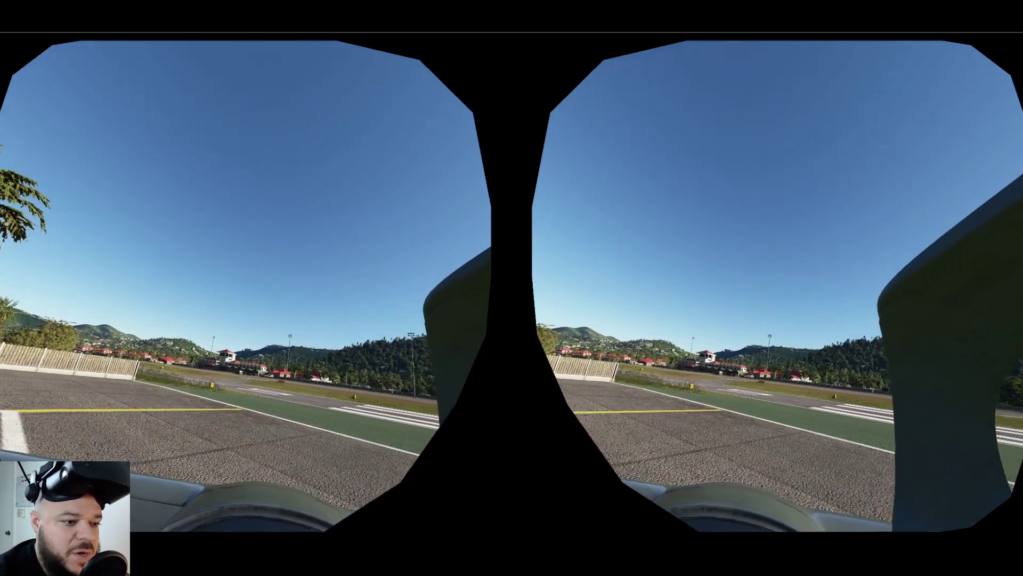
{"action": "key", "text": "alt+Tab"}
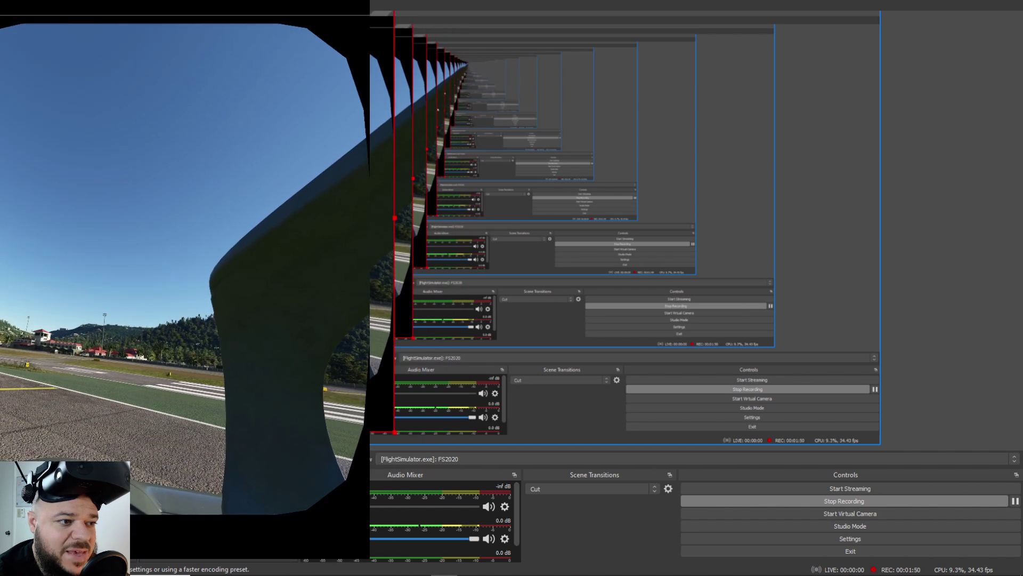
Drag the MSFS capture to shift it left within the preview canvas.
{"action": "left_click_drag", "start_coordinate": [371, 233], "coordinate": [742, 235]}
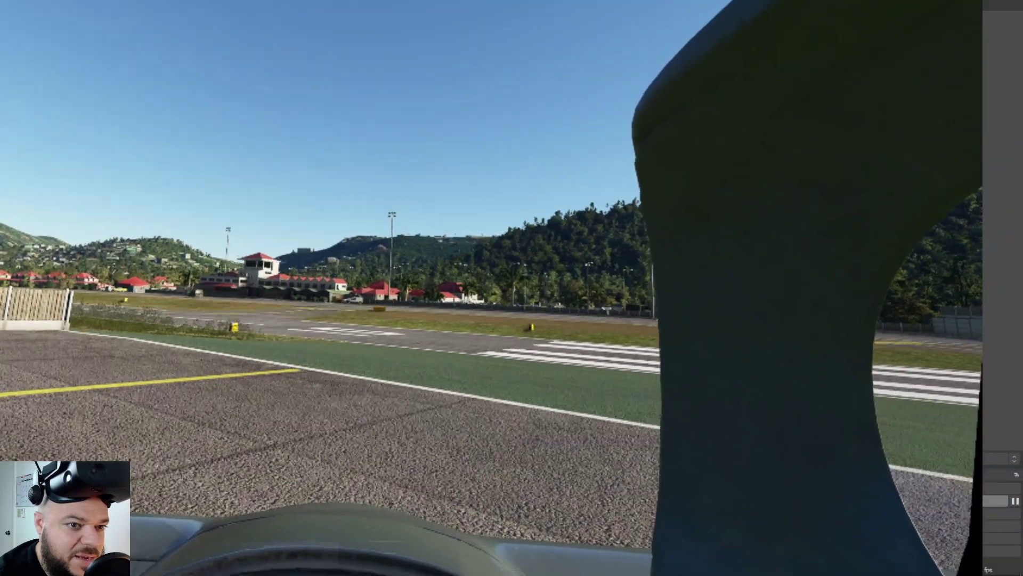
Return to OBS and check which window the MSFS source captures in its Window list.
{"action": "key", "text": "alt+Tab"}
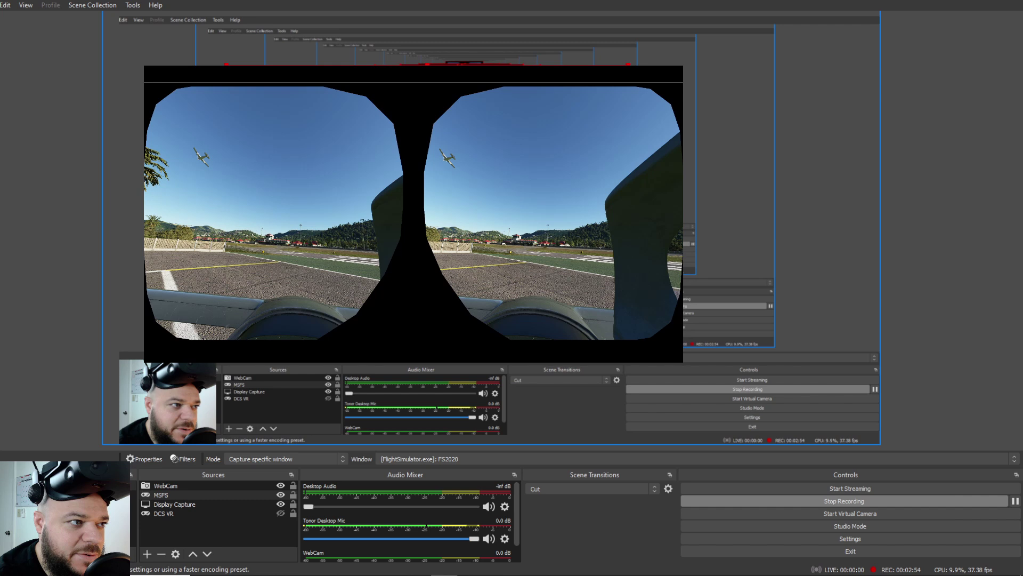
{"action": "left_click", "coordinate": [475, 460]}
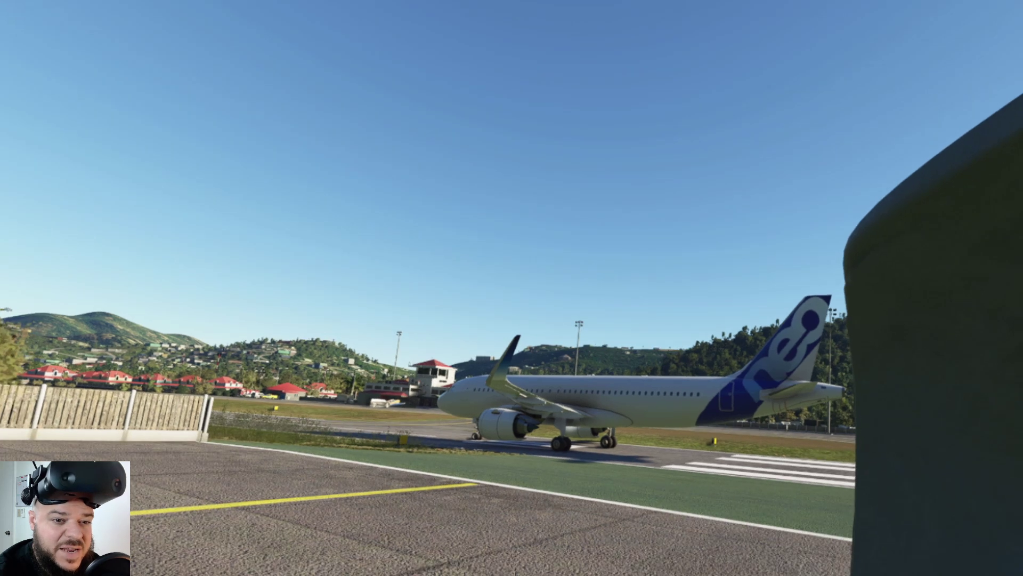
Switch from the full-screen VR game view back to the OBS Studio main window.
{"action": "key", "text": "alt+Tab"}
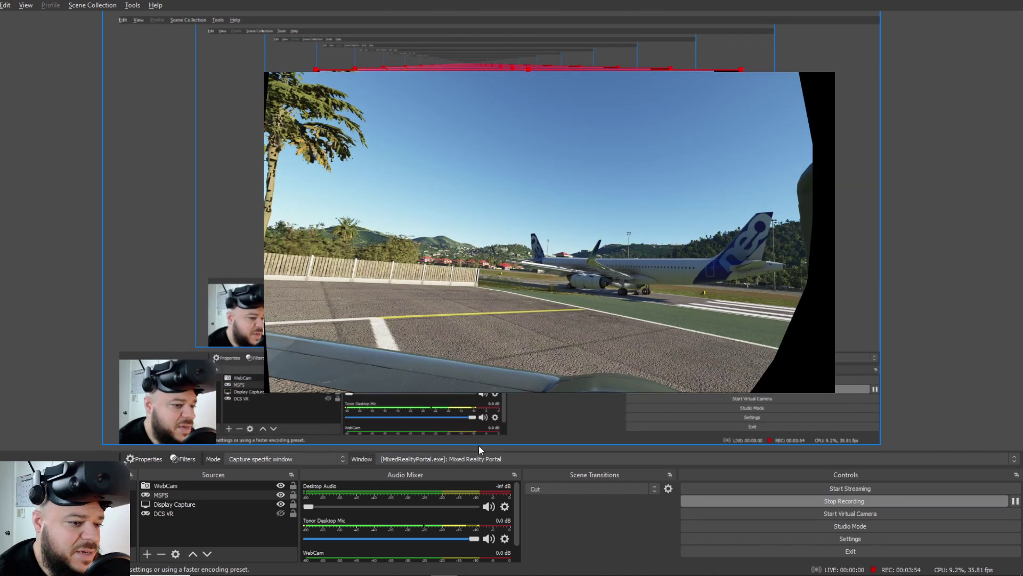
Point the MSFS game capture at the [FlightSimulator.exe]: FS2020 window and shift it left in the canvas.
{"action": "left_click", "coordinate": [471, 458]}
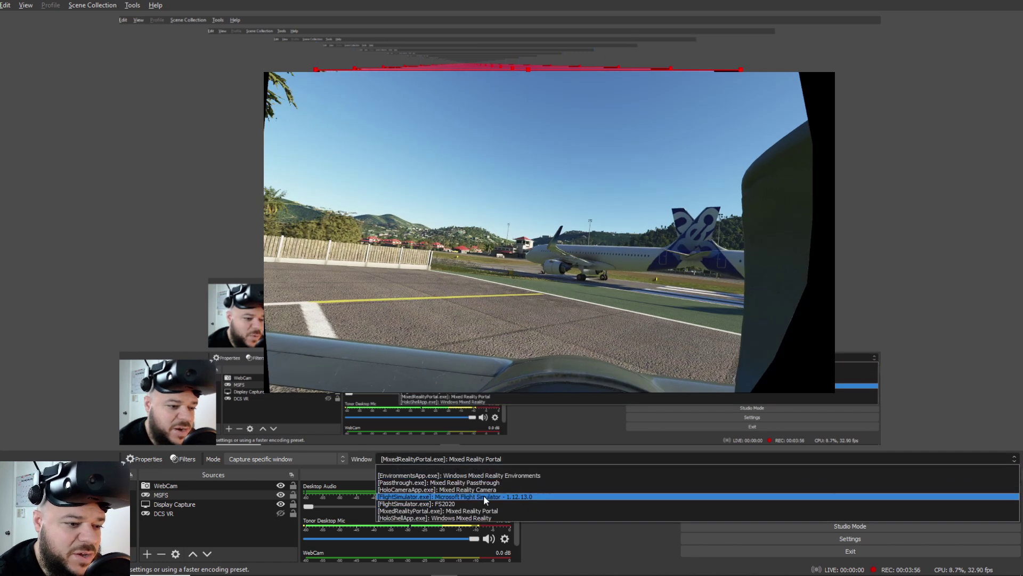
{"action": "left_click", "coordinate": [421, 503]}
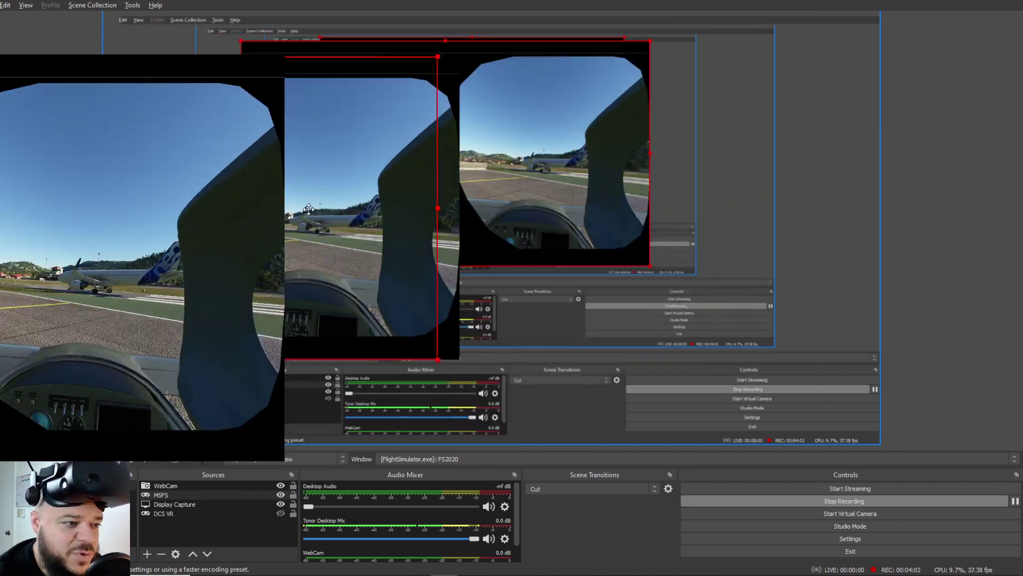
{"action": "left_click_drag", "start_coordinate": [309, 209], "coordinate": [1018, 218]}
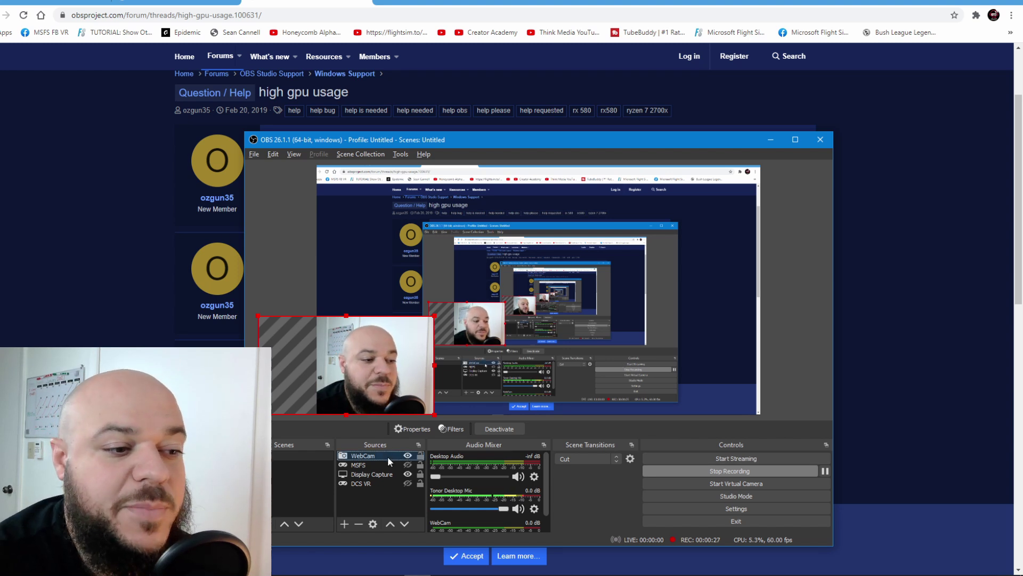
{"action": "left_click", "coordinate": [345, 524]}
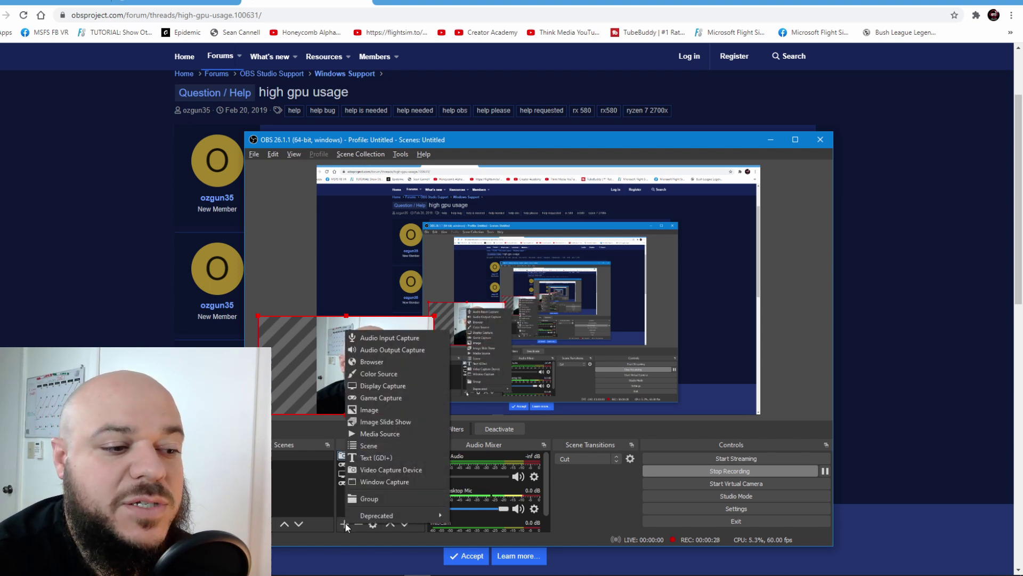
{"action": "left_click", "coordinate": [386, 470]}
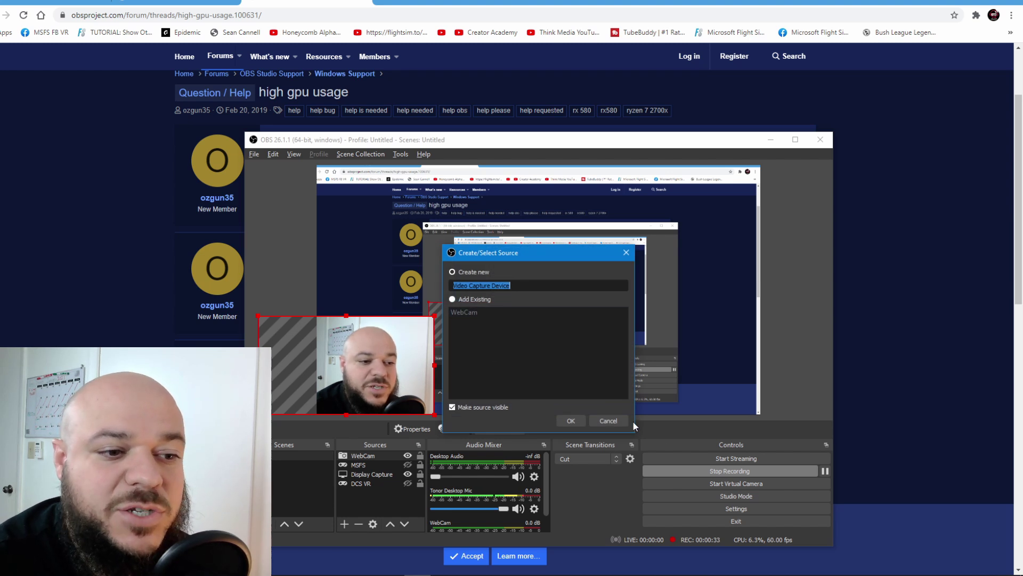
{"action": "left_click", "coordinate": [613, 421]}
{"action": "right_click", "coordinate": [377, 455]}
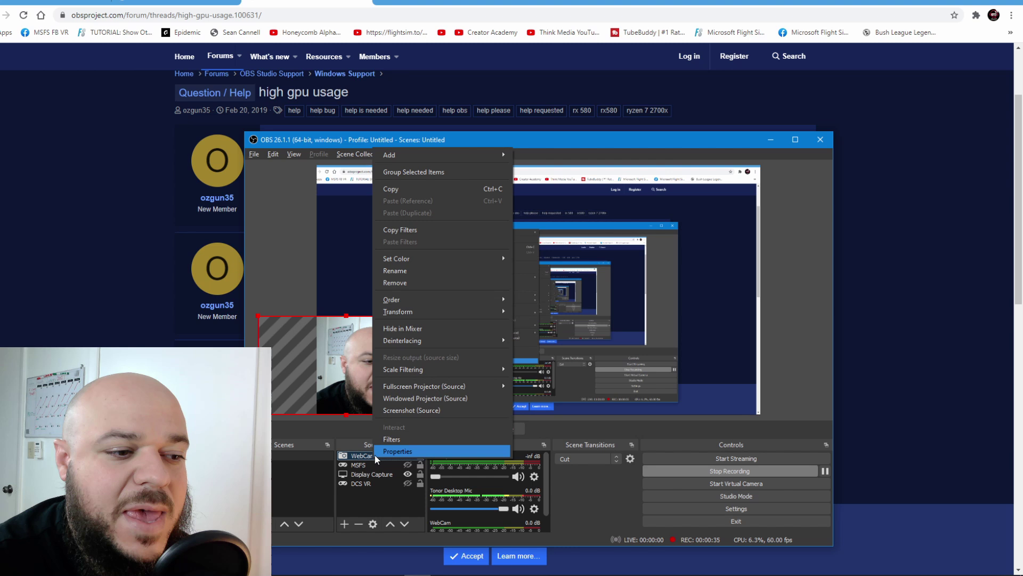
{"action": "left_click", "coordinate": [387, 451]}
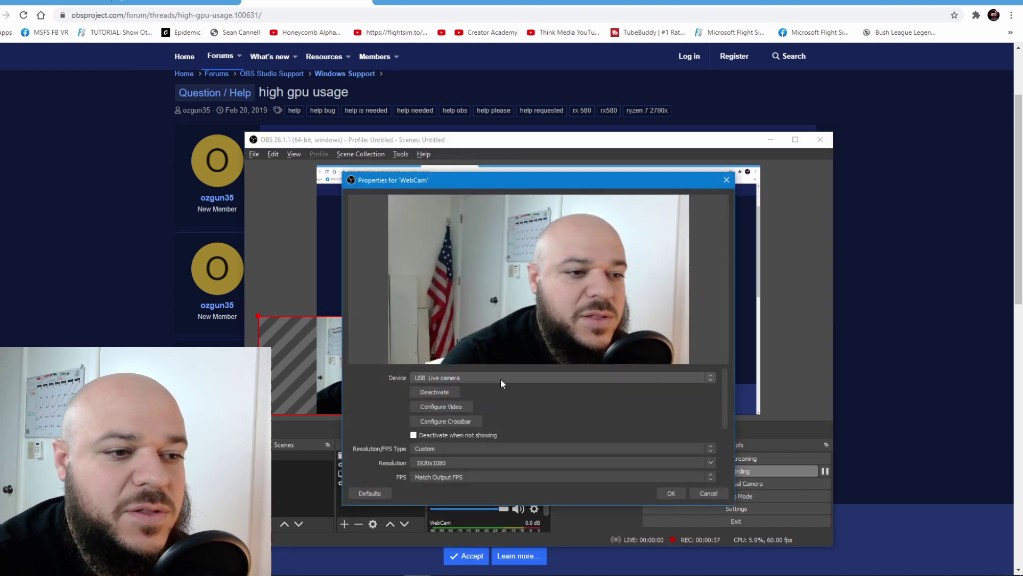
{"action": "left_click", "coordinate": [471, 377]}
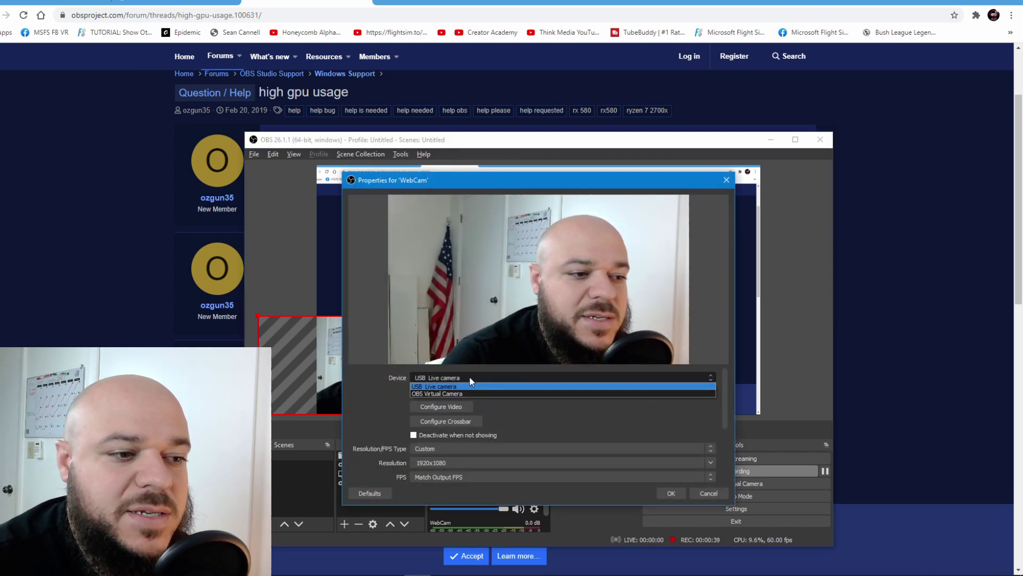
{"action": "left_click", "coordinate": [449, 386]}
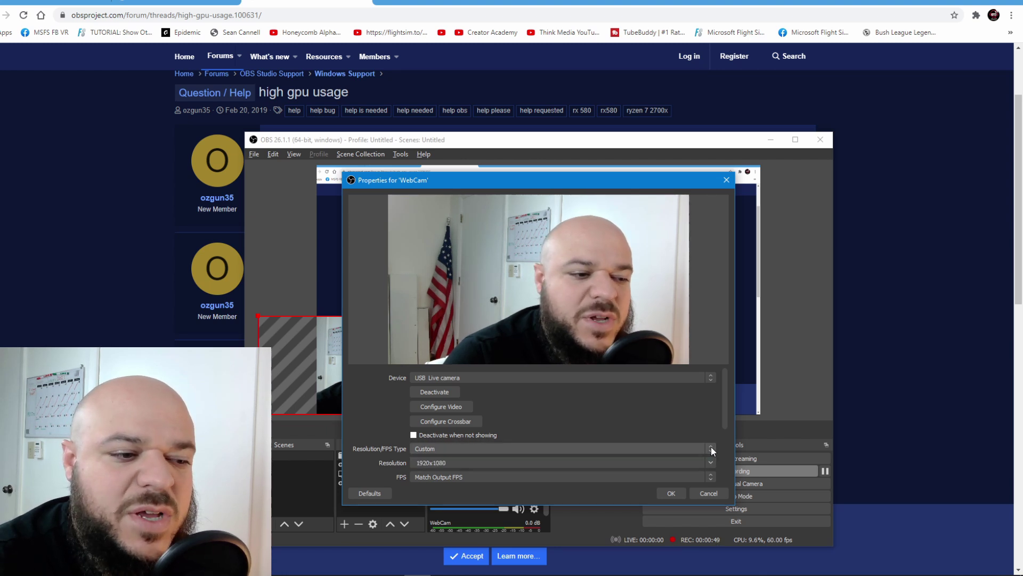
{"action": "left_click", "coordinate": [671, 493]}
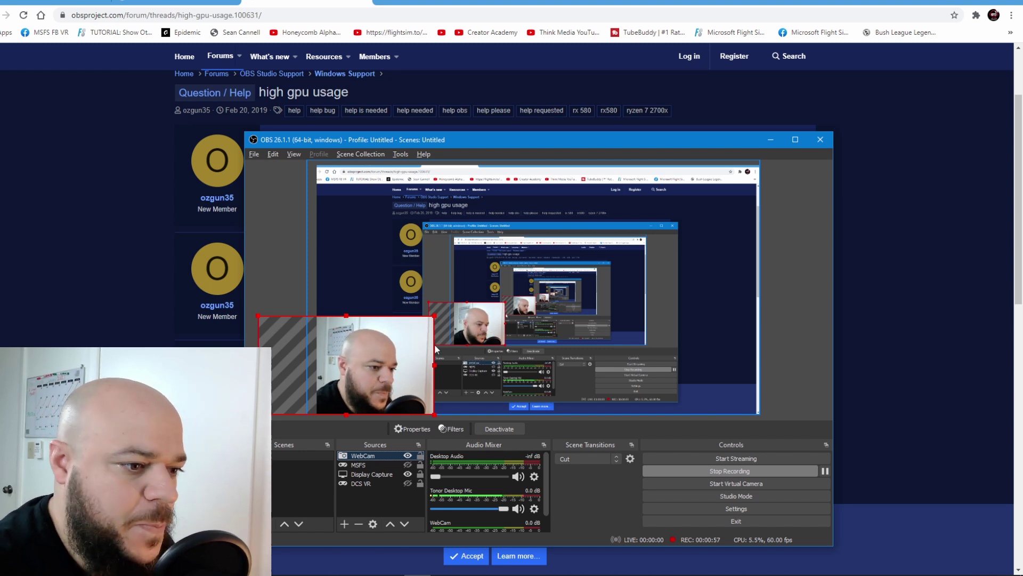
{"action": "right_click", "coordinate": [352, 454]}
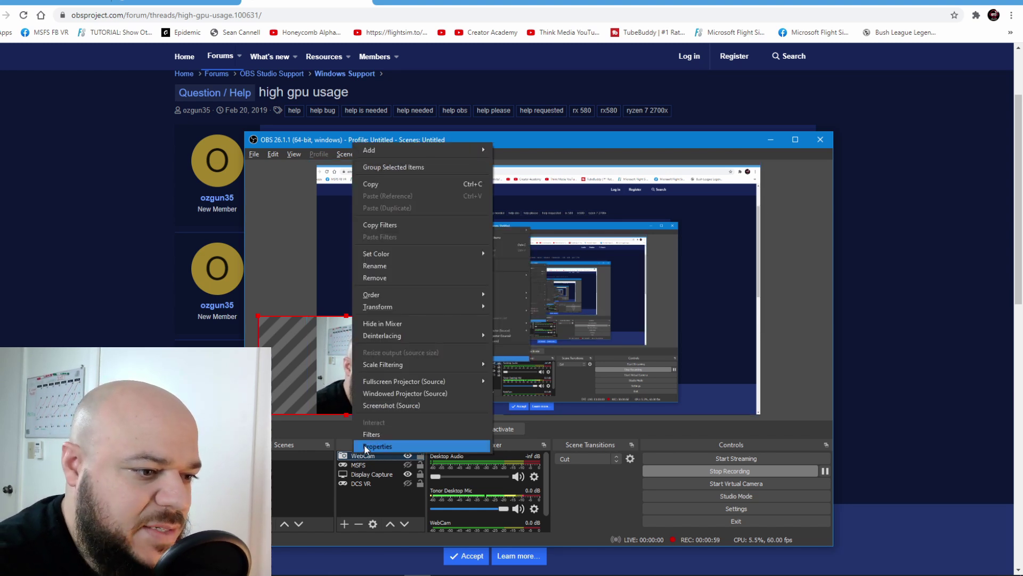
{"action": "left_click", "coordinate": [370, 448]}
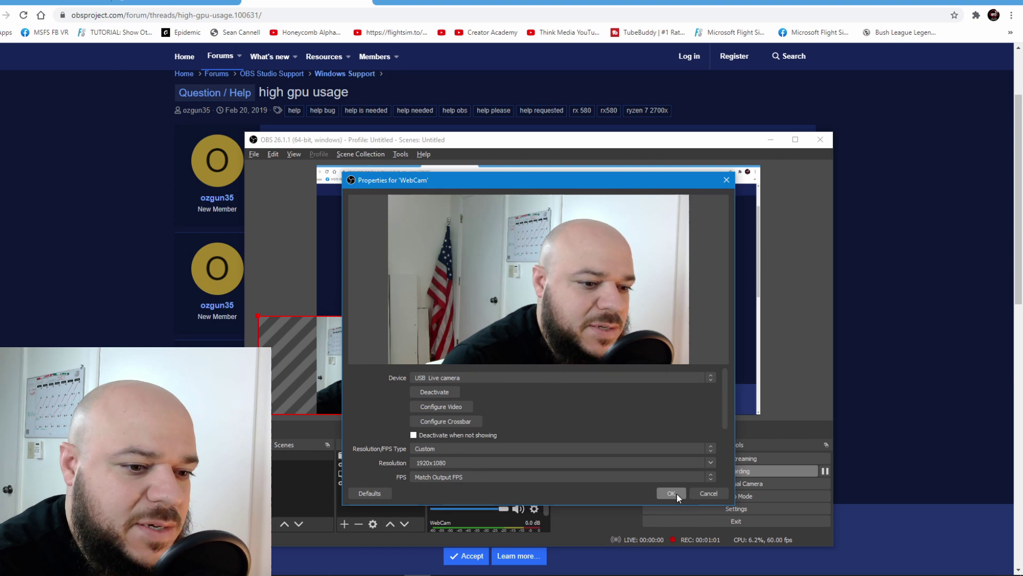
{"action": "left_click", "coordinate": [709, 494]}
Add a Chroma Key filter to WebCam keyed to Green (Similarity 400, Smoothness 80).
{"action": "right_click", "coordinate": [363, 454]}
{"action": "left_click", "coordinate": [395, 434]}
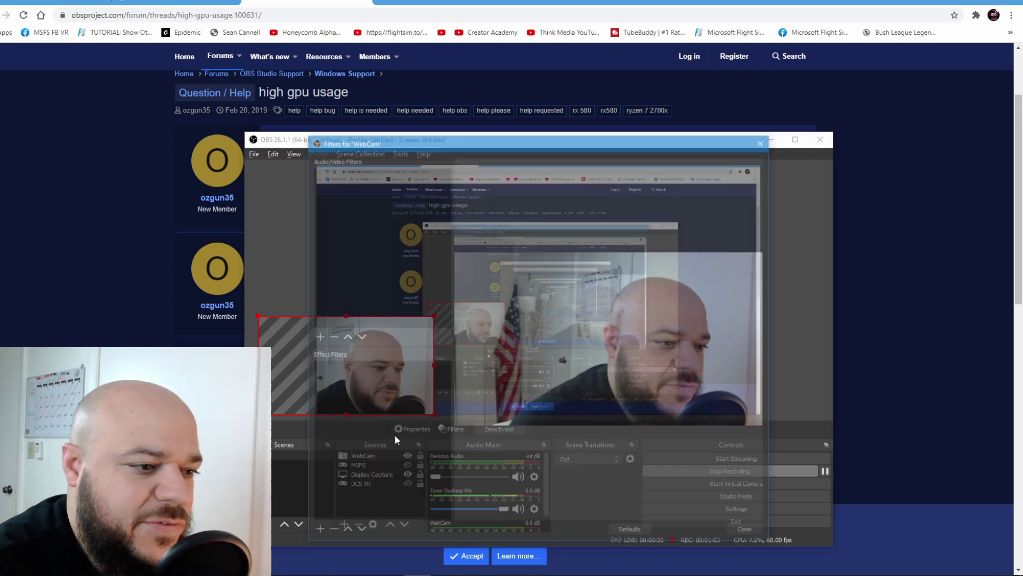
{"action": "left_click", "coordinate": [315, 532]}
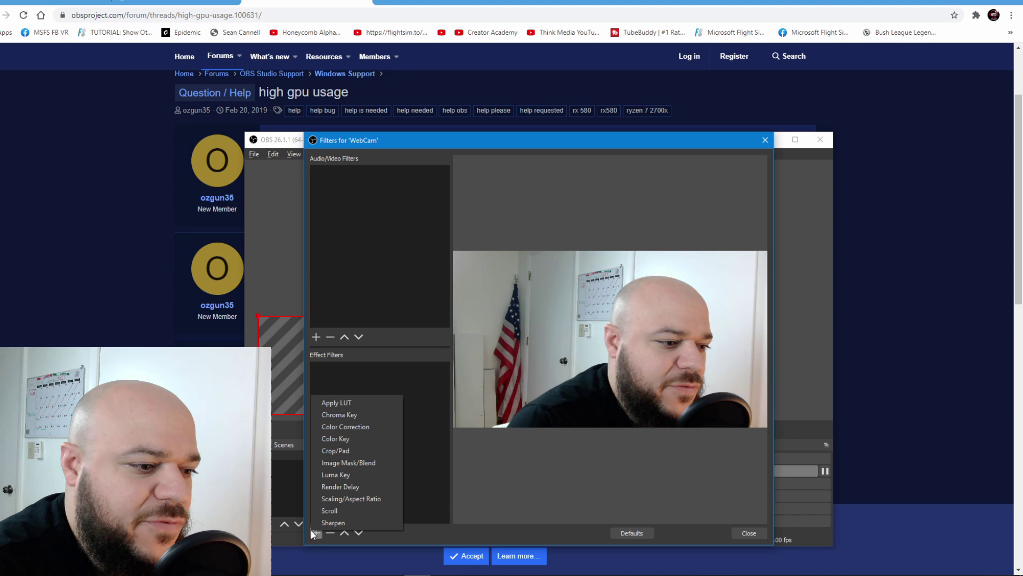
{"action": "left_click", "coordinate": [350, 414]}
{"action": "left_click", "coordinate": [511, 361]}
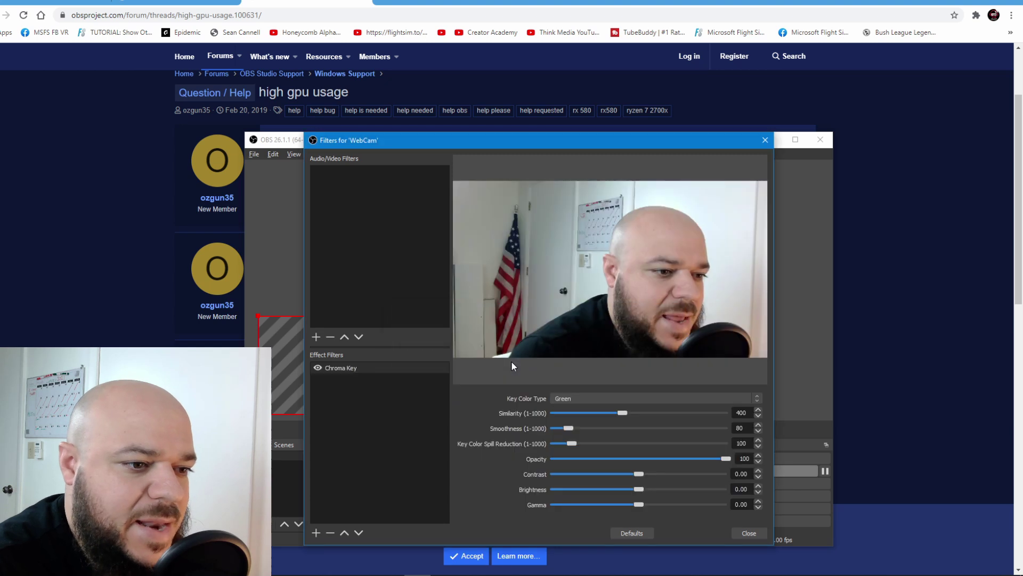
{"action": "left_click", "coordinate": [622, 398]}
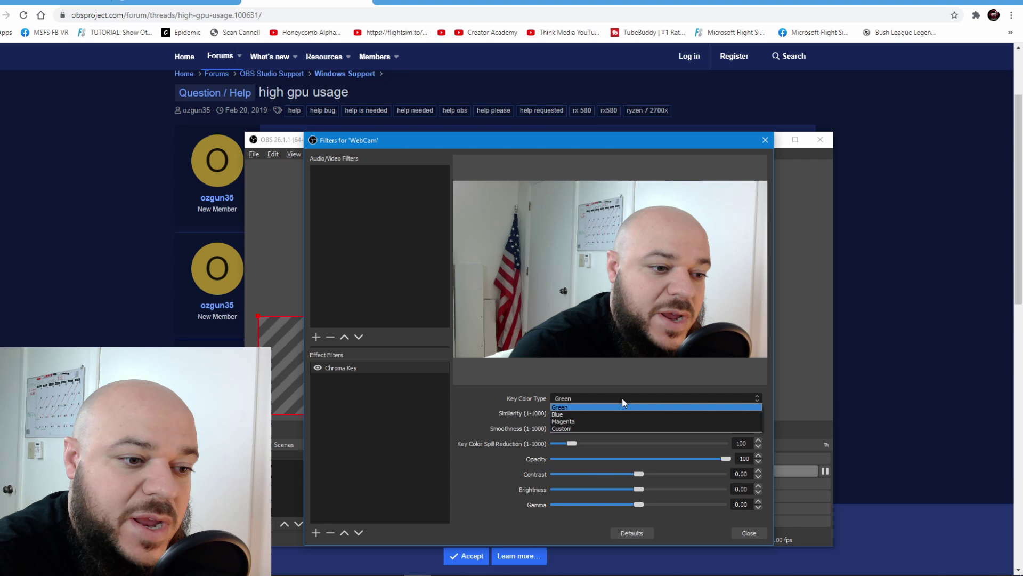
{"action": "left_click", "coordinate": [580, 406]}
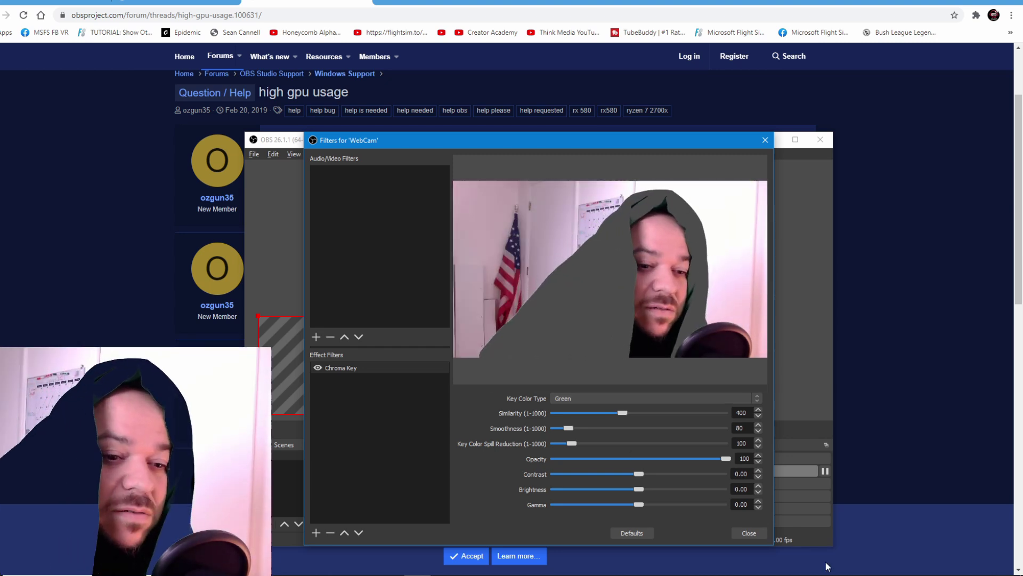
{"action": "left_click", "coordinate": [748, 533]}
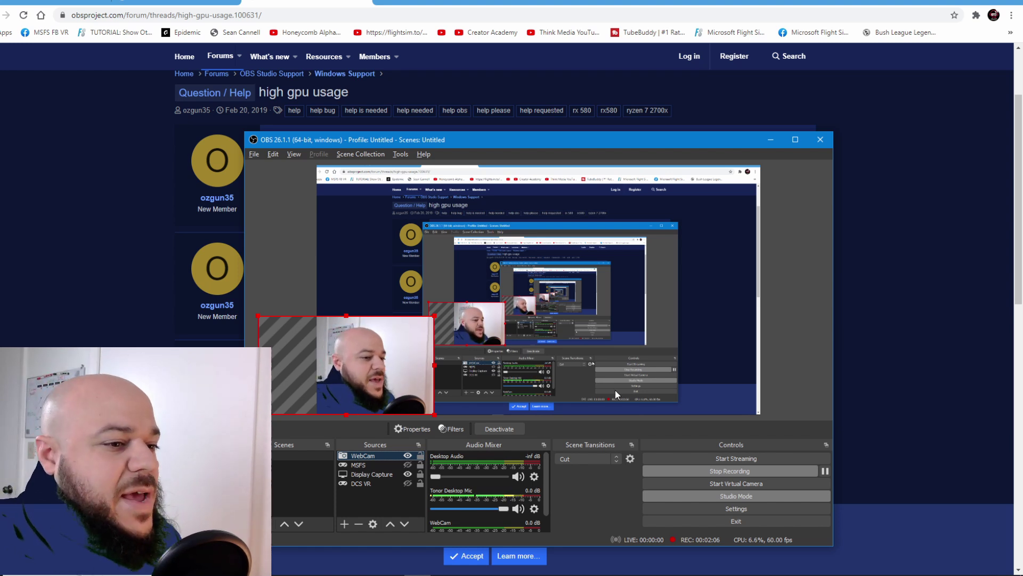
Reposition the chroma-keyed webcam overlay a little left and up at the canvas's lower-left.
{"action": "left_click_drag", "start_coordinate": [330, 402], "coordinate": [363, 376]}
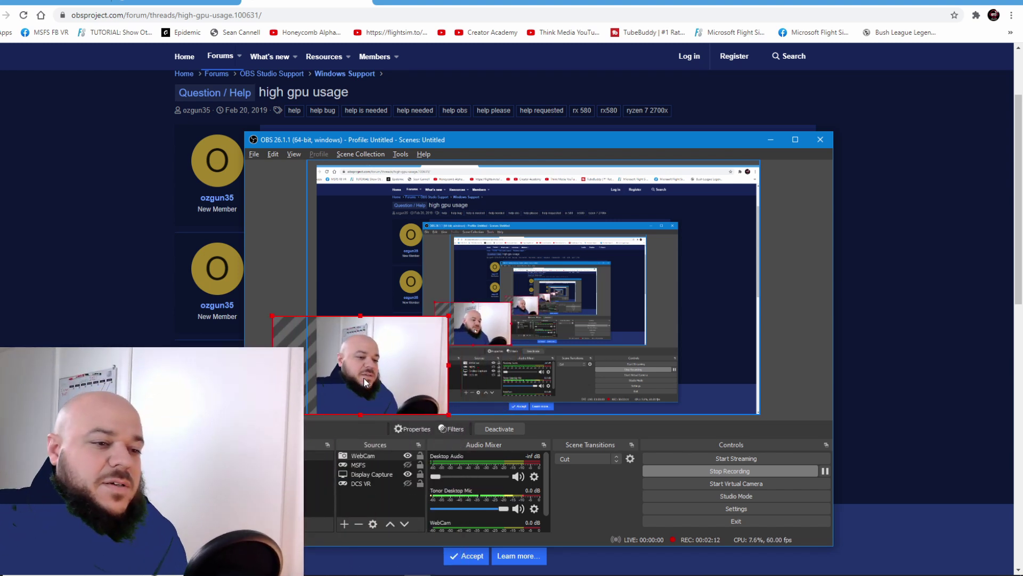
{"action": "left_click_drag", "start_coordinate": [419, 379], "coordinate": [398, 372]}
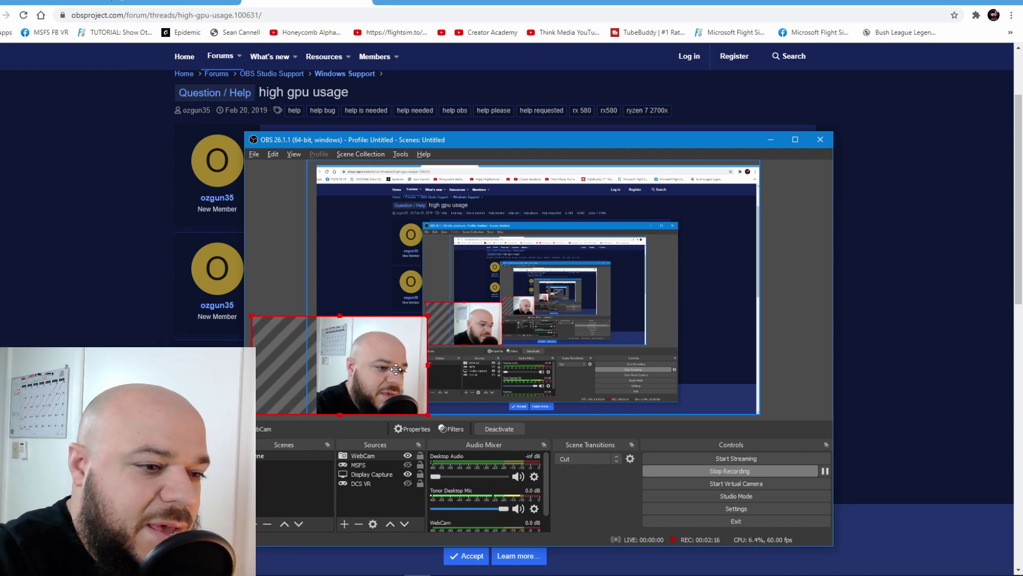